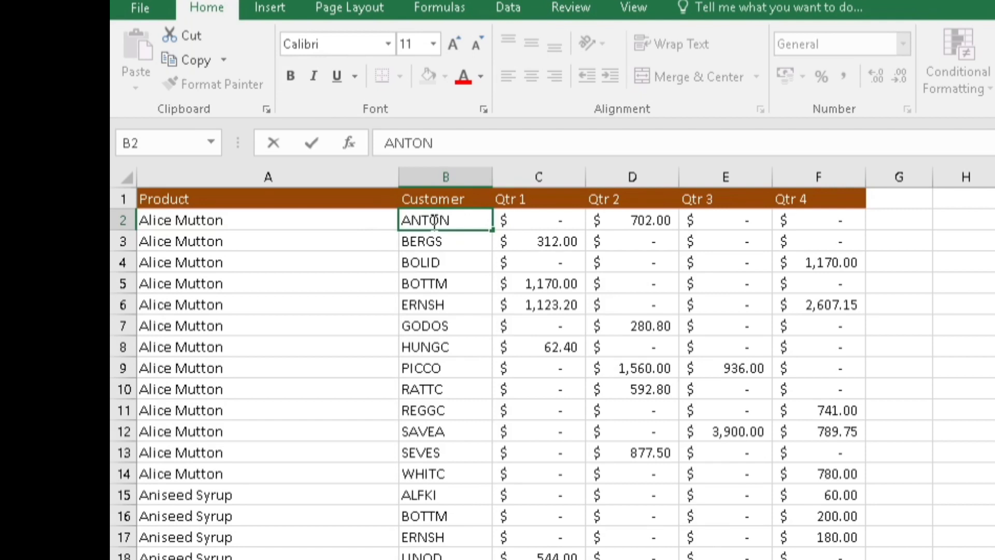
Step: Add the header "folder" in cell G1, beside the Qtr 4 column
click(915, 197)
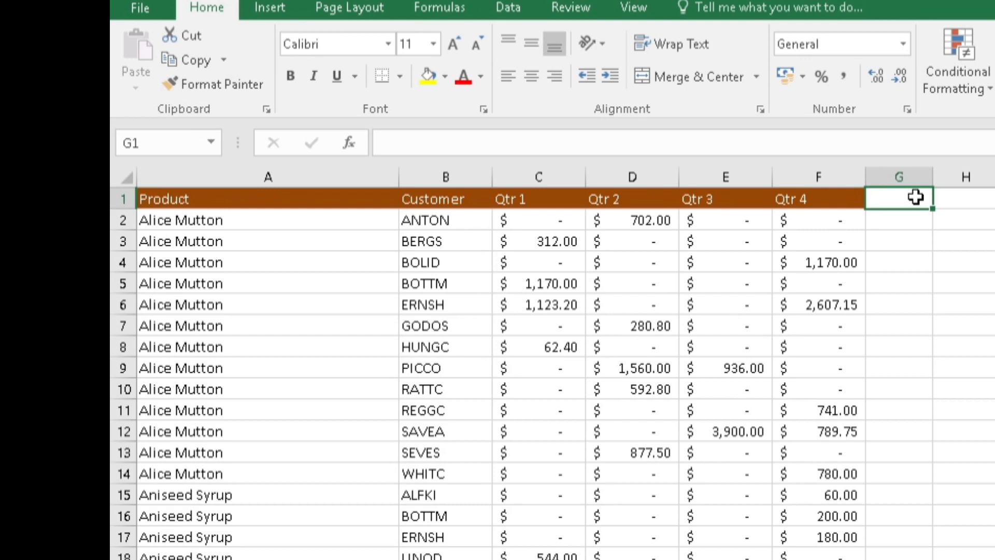
text(fo)
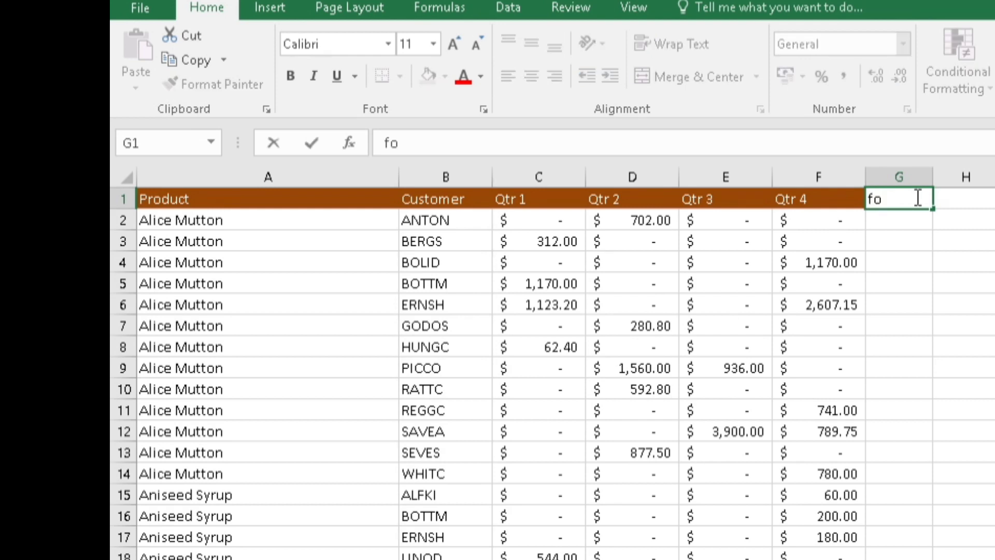
text(lder)
key(Return)
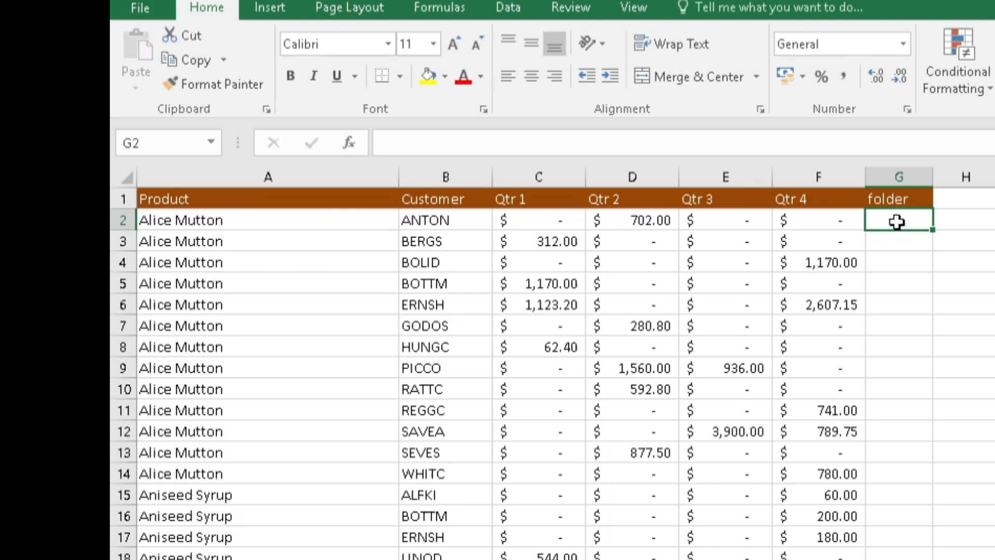
Step: Enter MD, a space and the row's customer code from column B in cells G2 and G3
text(MD)
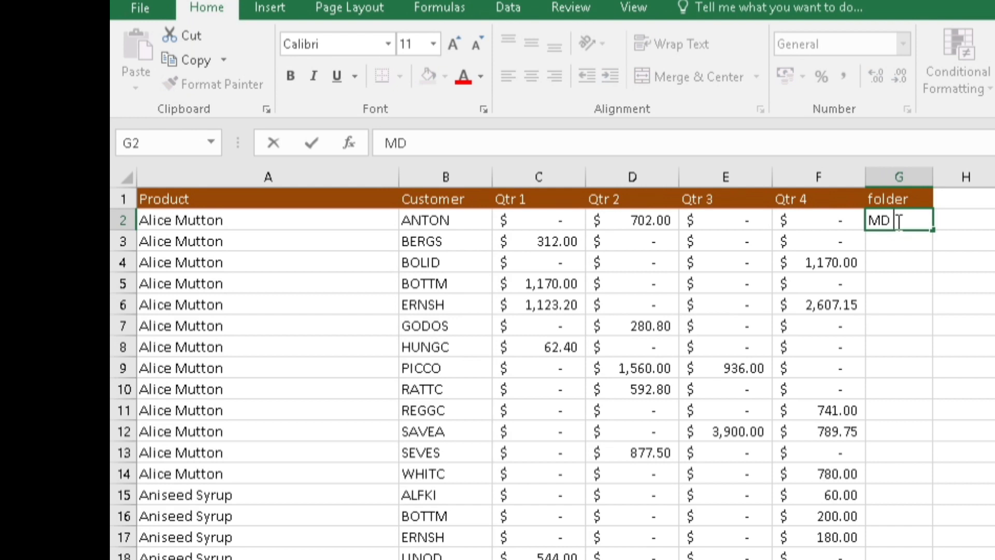
text( ANTO)
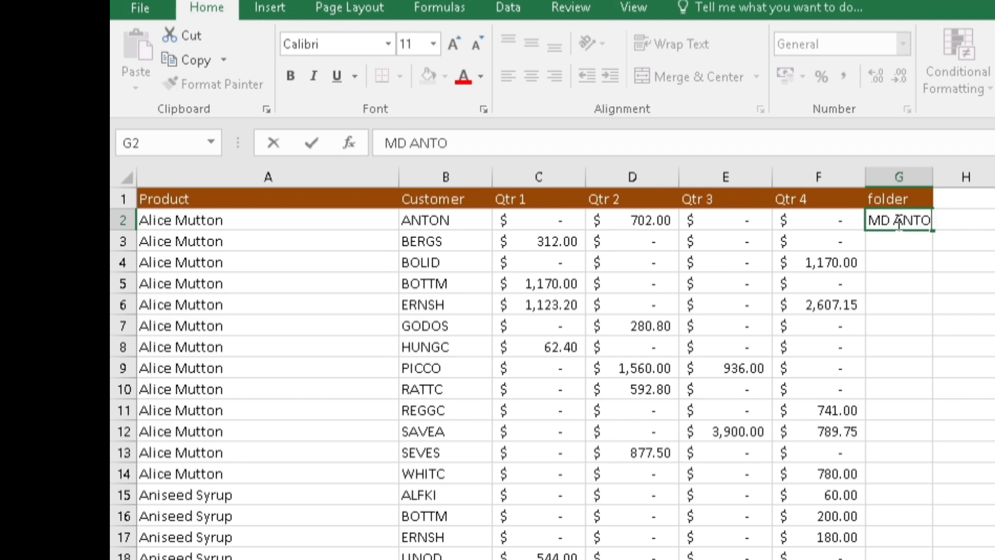
text(N)
click(880, 242)
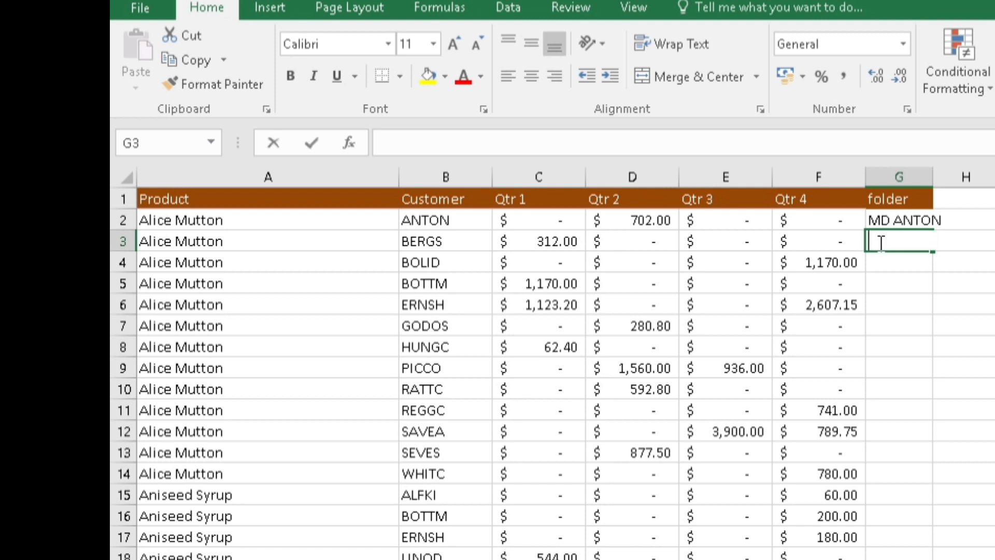
text(md)
key(BackSpace)
key(BackSpace)
key(BackSpace)
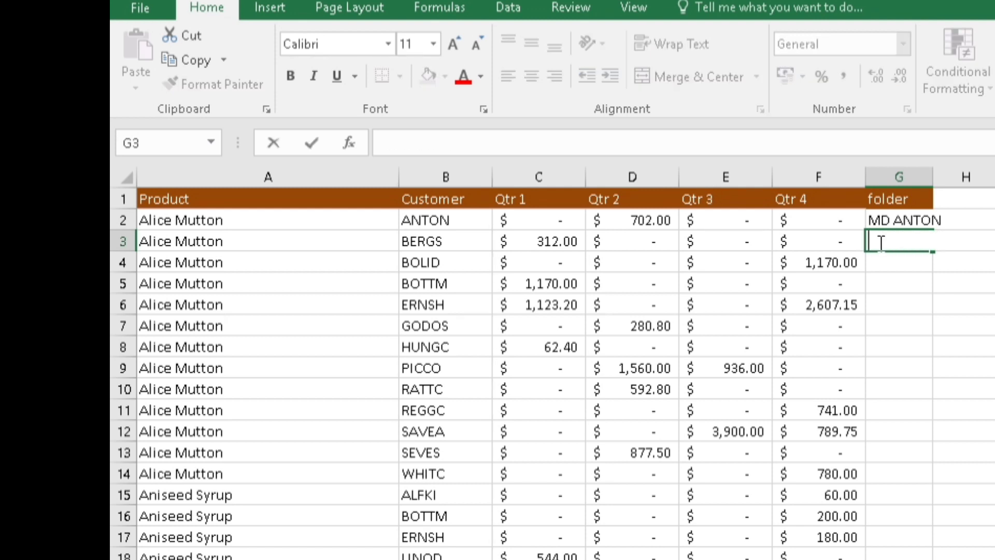
text(MD)
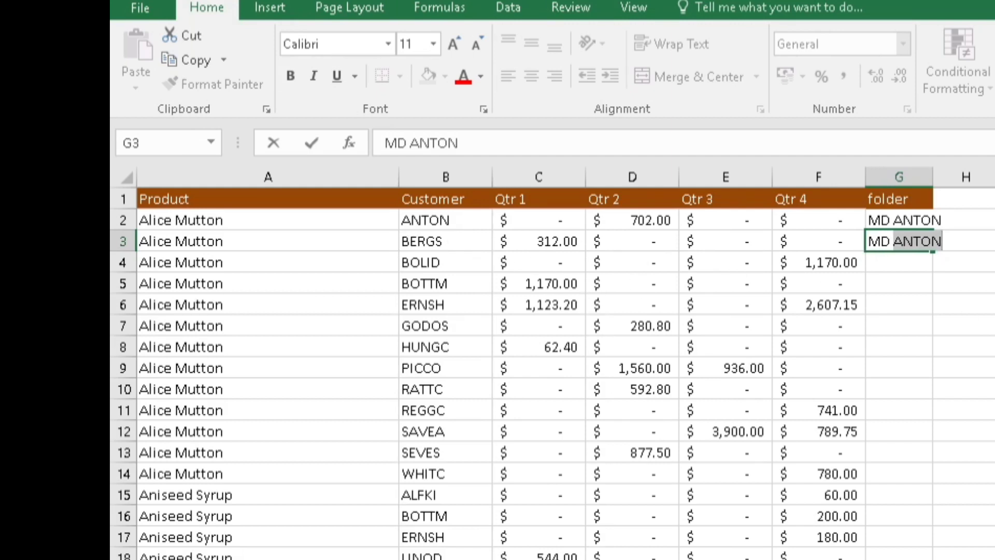
text( BERGS)
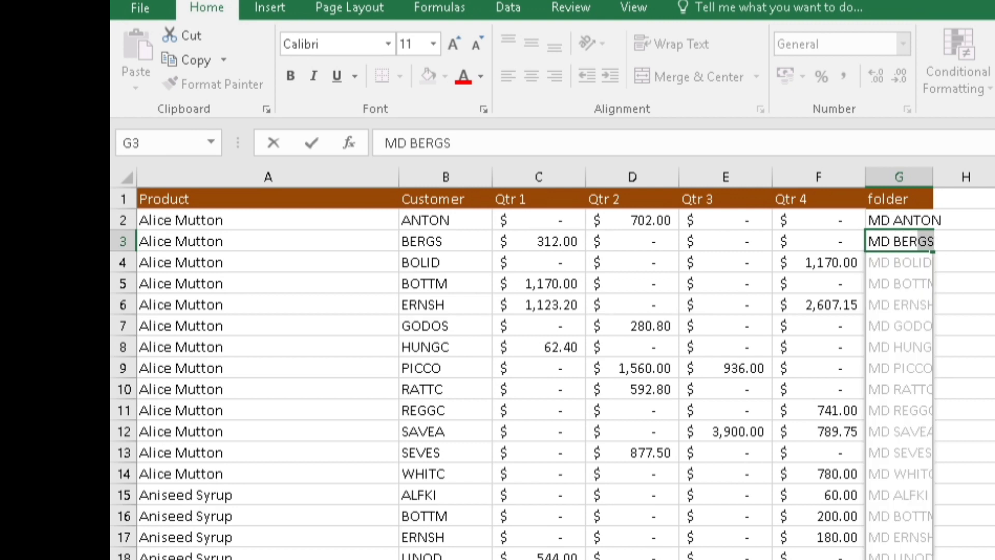
text(GS)
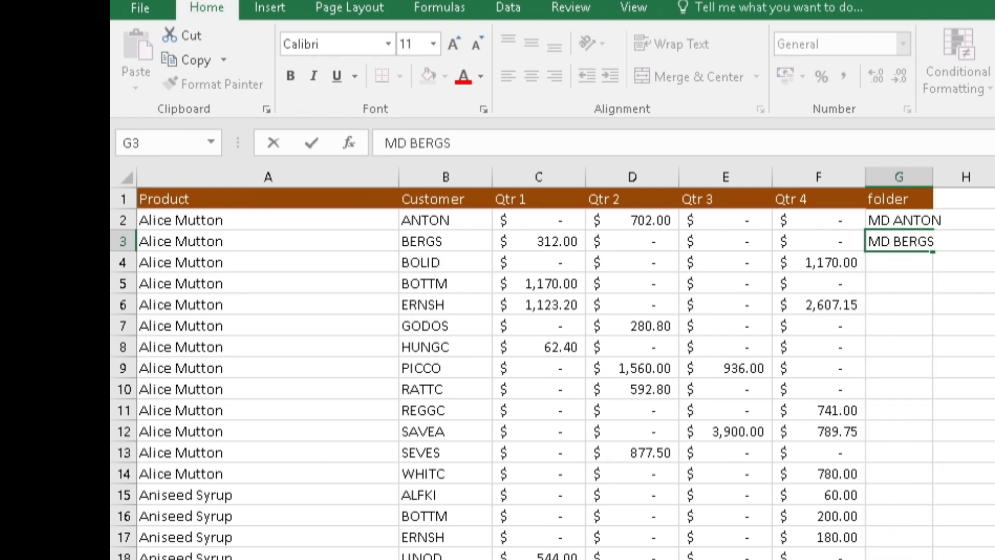
key(Return)
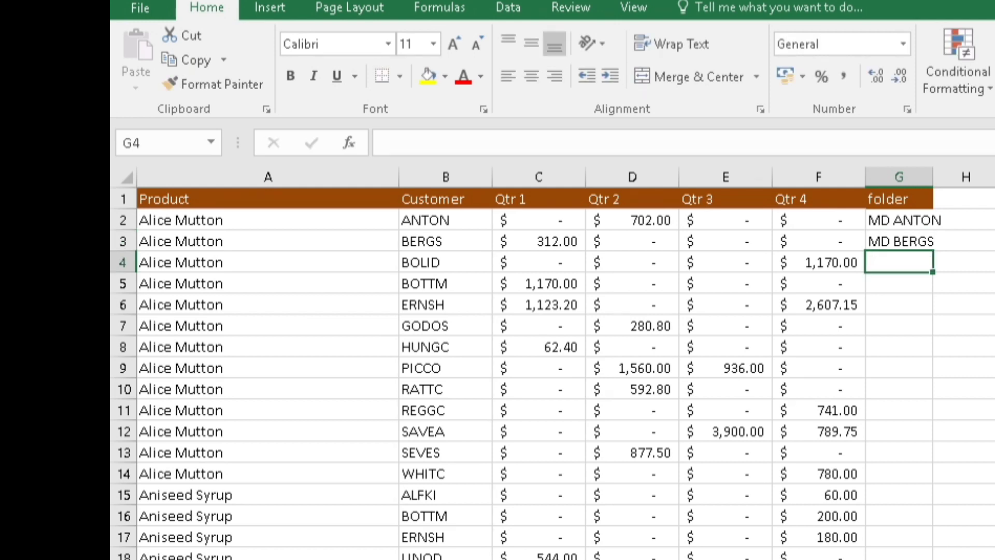
Step: Flash Fill the rest of the folder column from G4 down and autofit the column width
key(ctrl+e)
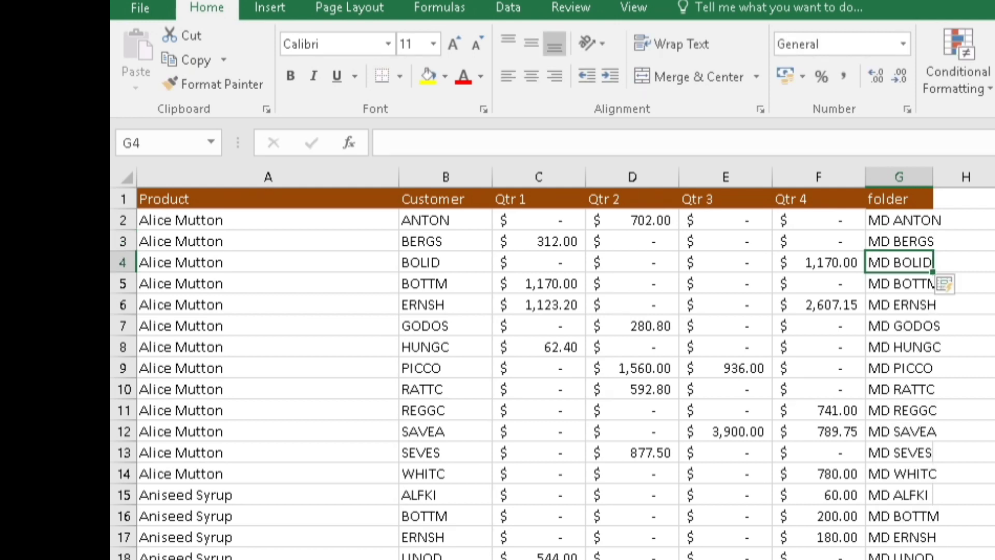
double_click(933, 177)
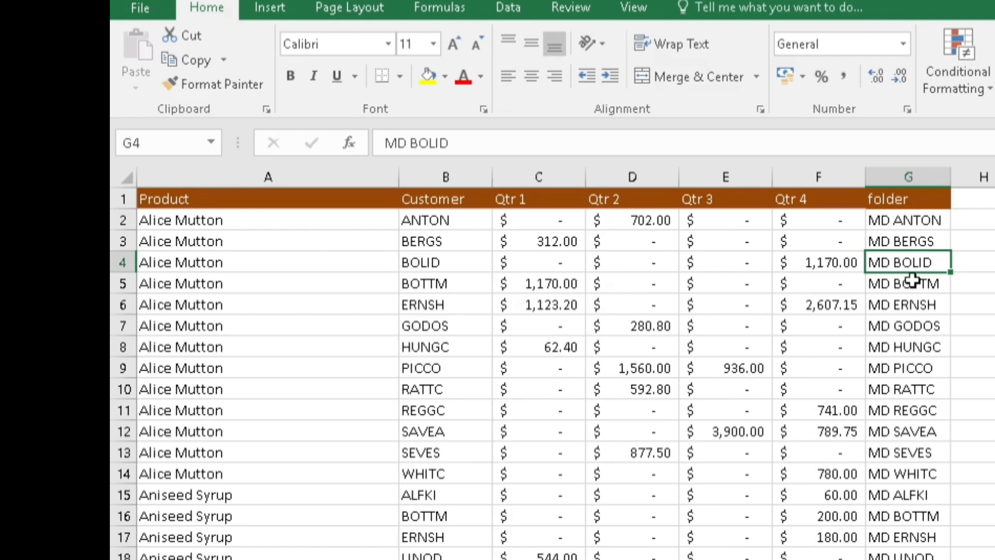
Step: Select the Flash Filled MD commands from G2 down to G278 and copy them
click(900, 224)
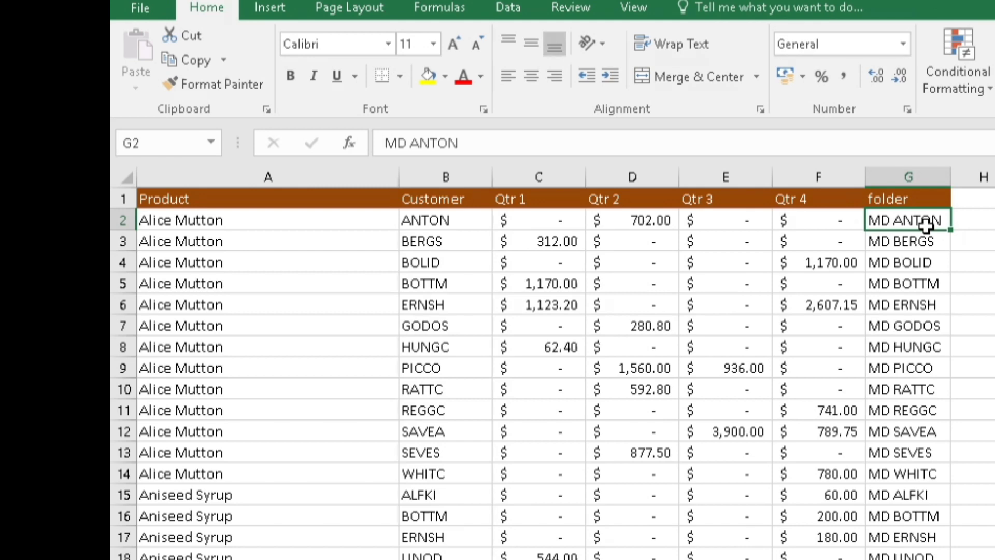
key(ctrl+shift+Down)
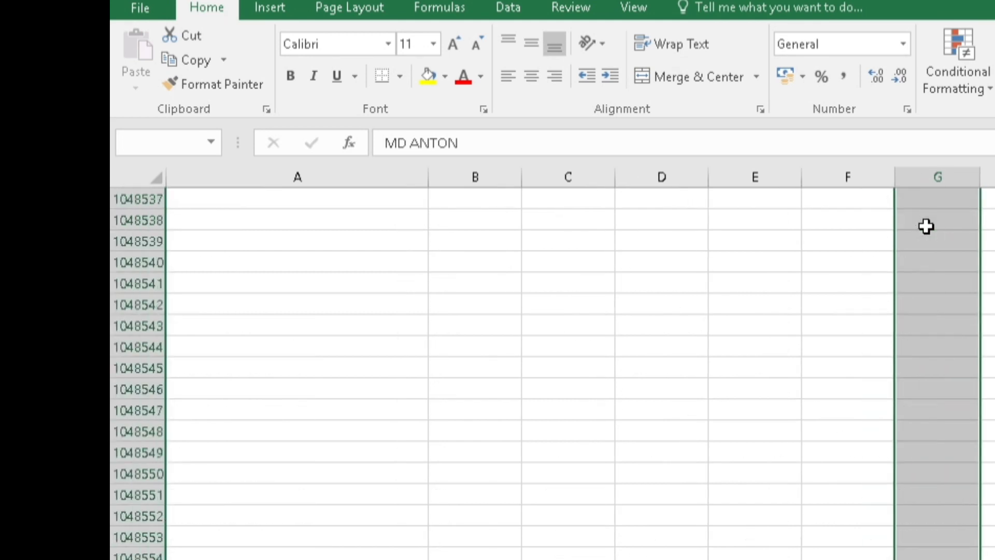
key(ctrl+e)
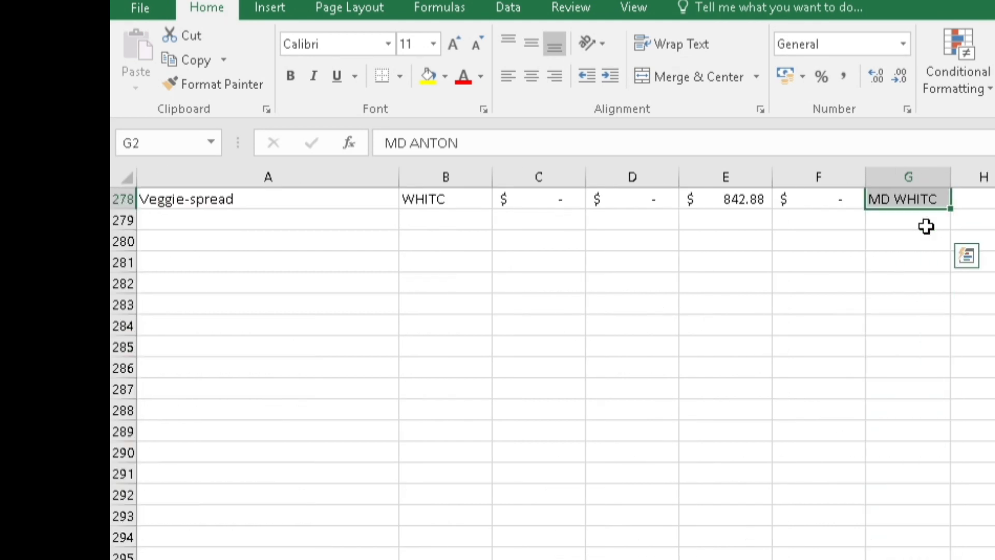
scroll(926, 226, up, 12)
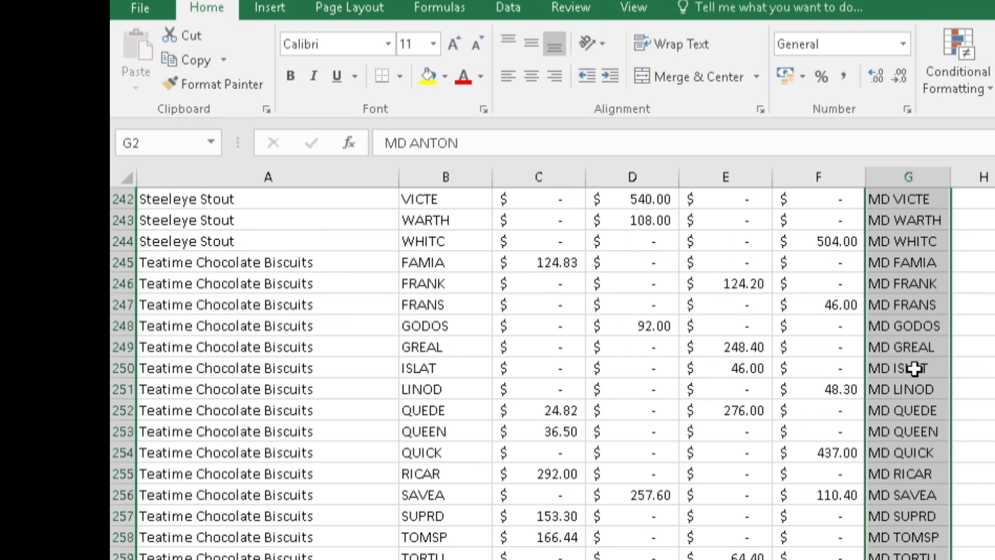
key(ctrl+c)
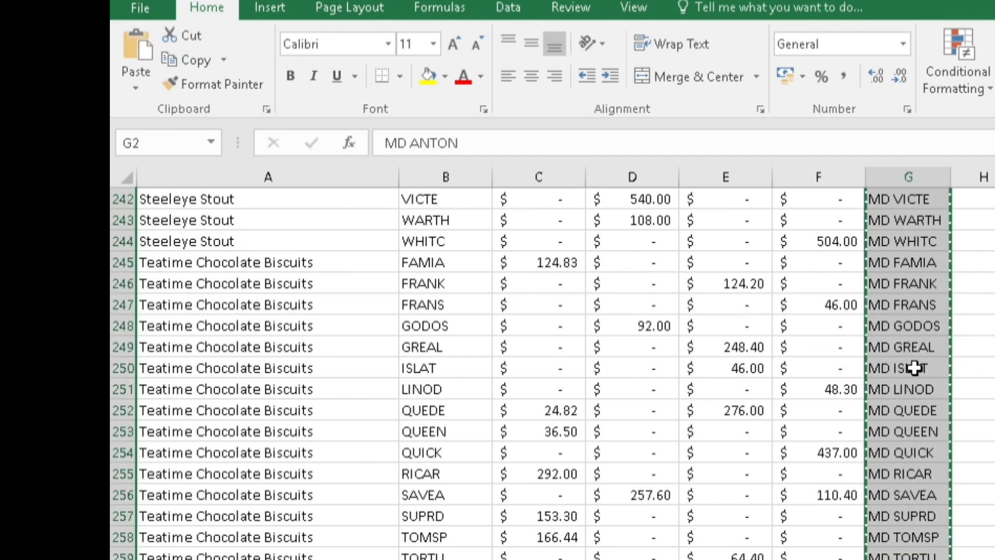
scroll(890, 444, up, 5)
scroll(890, 444, up, 20)
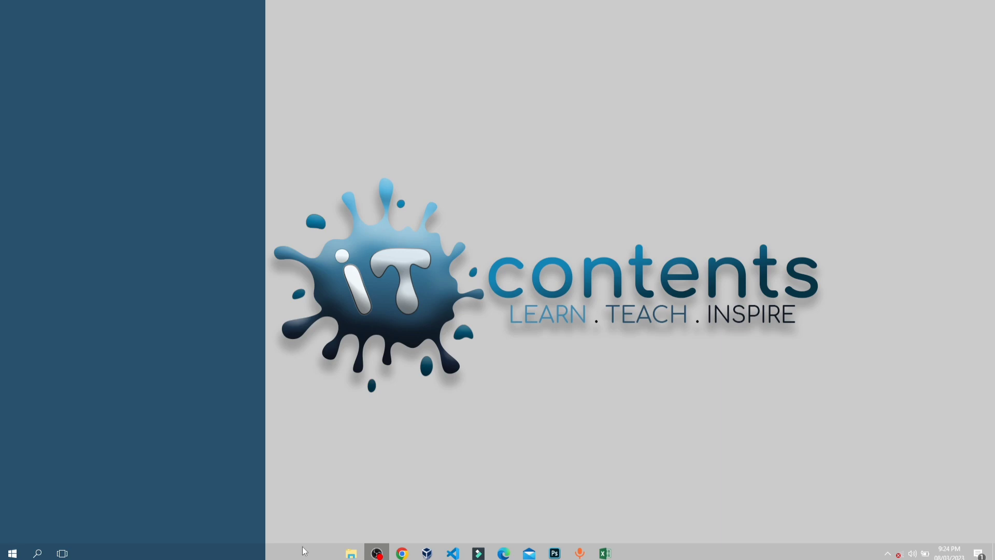
Step: Switch to File Explorer and create a new text document in the Documents folder
click(355, 553)
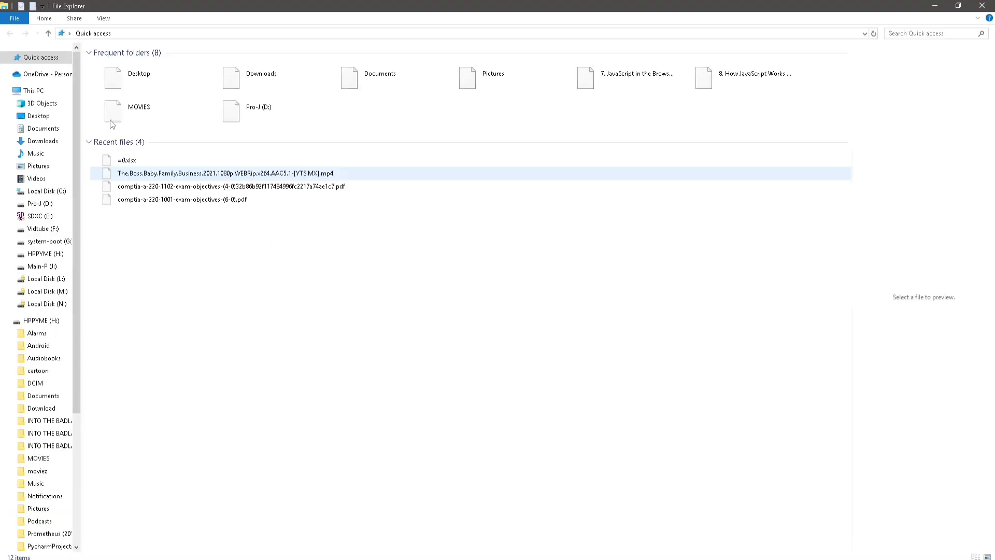
double_click(363, 77)
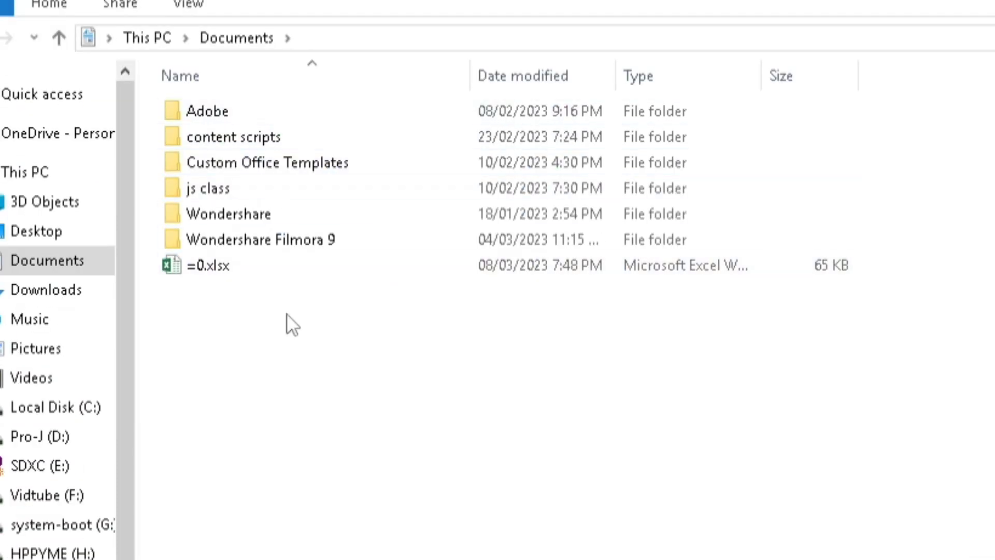
right_click(318, 413)
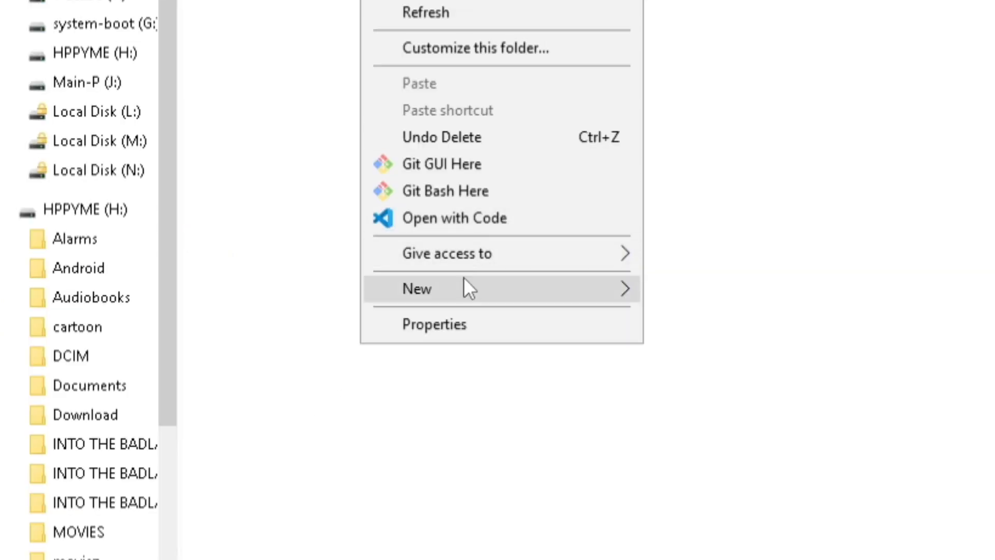
mouse_move(461, 283)
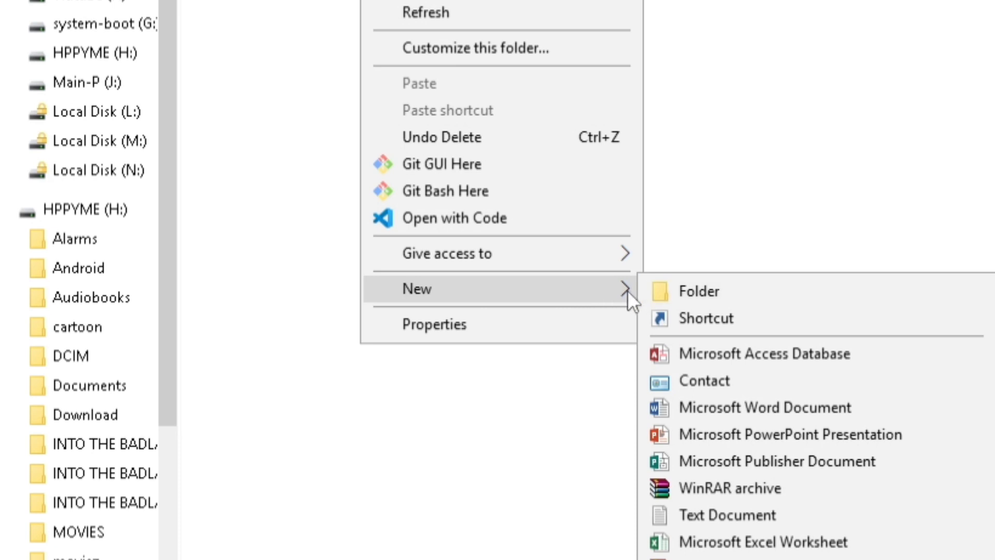
click(728, 517)
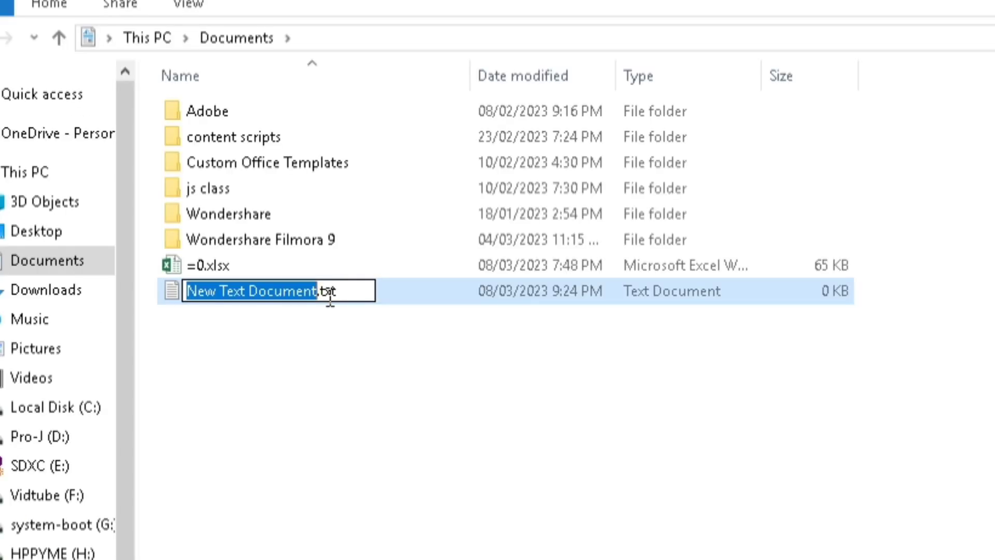
Step: Rename the new text document, including its extension, as 1.bat and accept the extension change
key(ctrl+a)
key(BackSpace)
text(1)
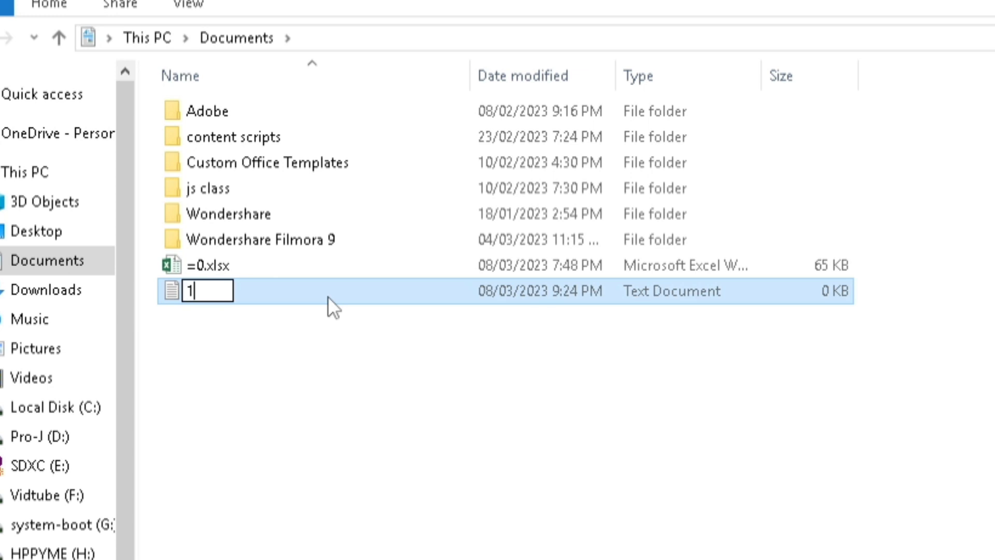
text(.bat)
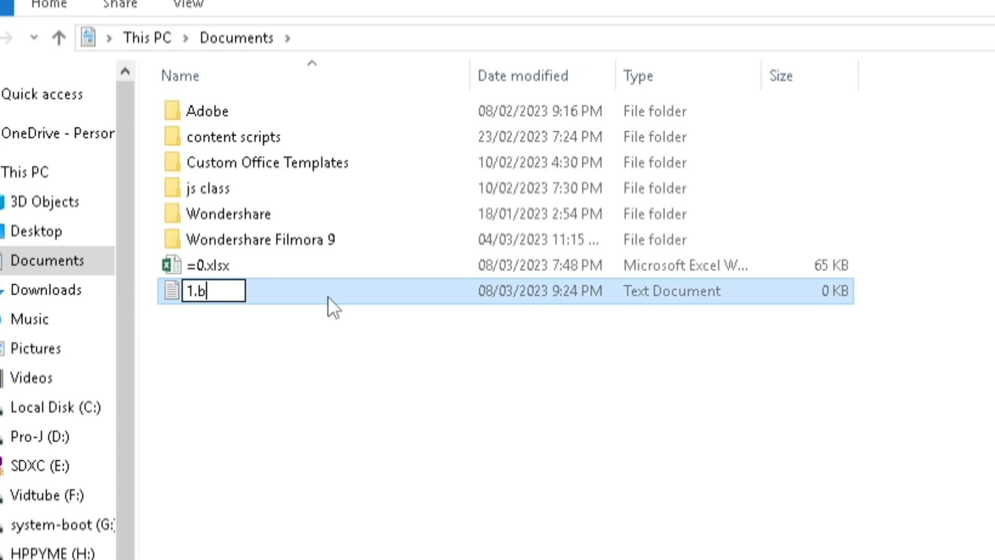
key(Return)
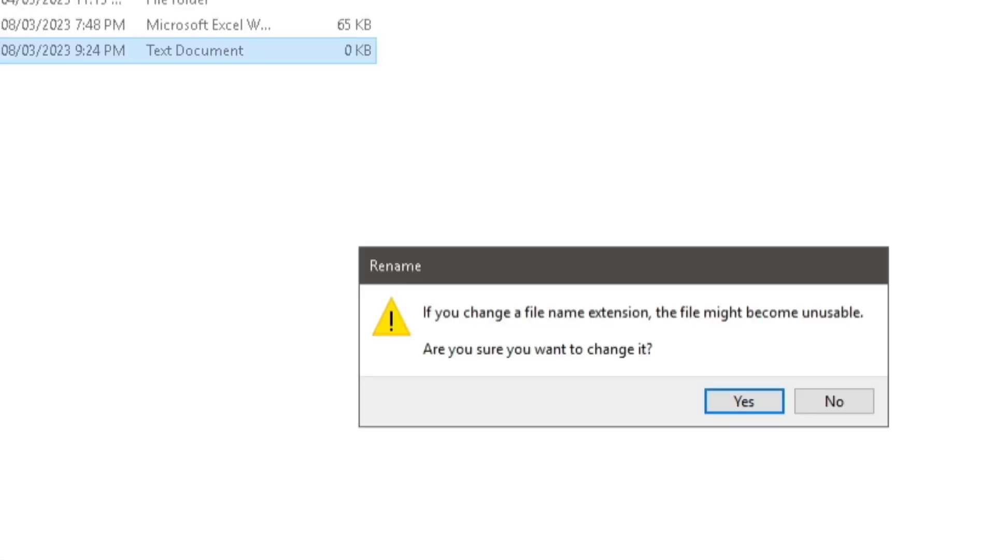
click(735, 408)
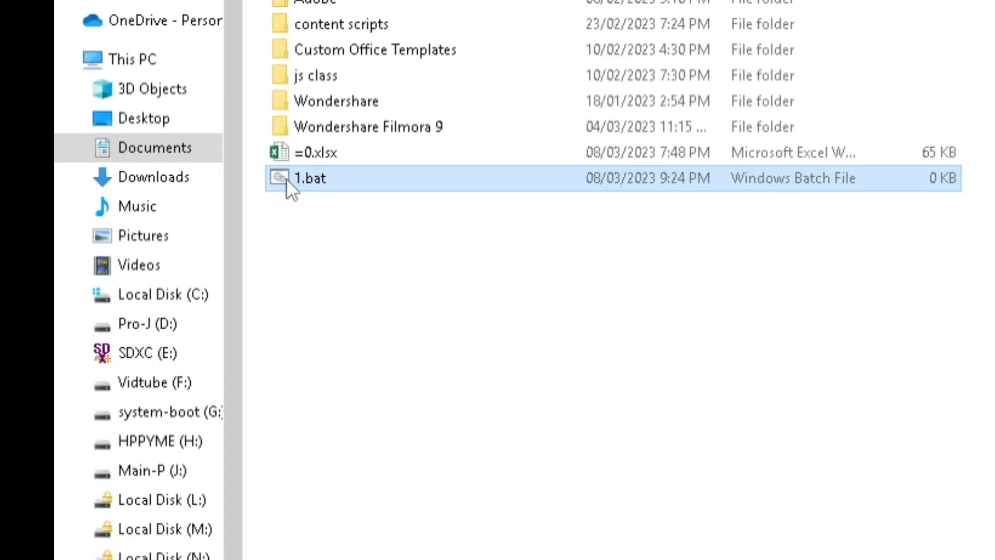
Step: Open 1.bat for editing in Notepad, paste the copied MD commands, then save and close the file
right_click(335, 182)
click(405, 229)
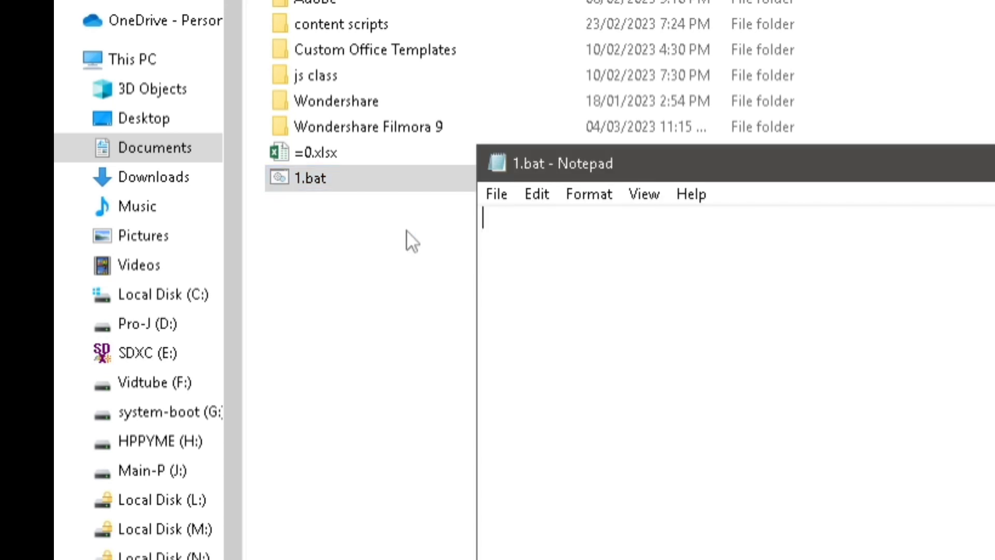
right_click(528, 246)
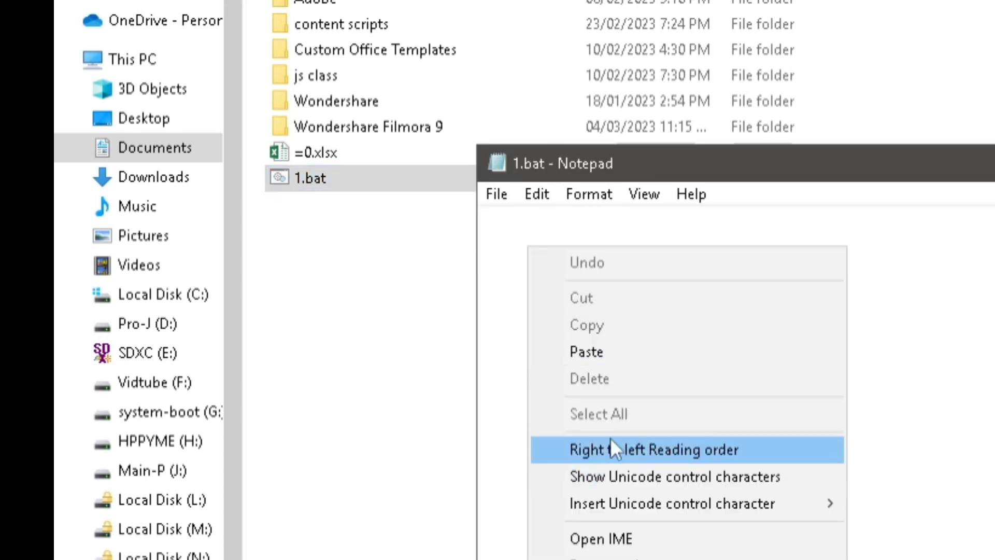
click(620, 352)
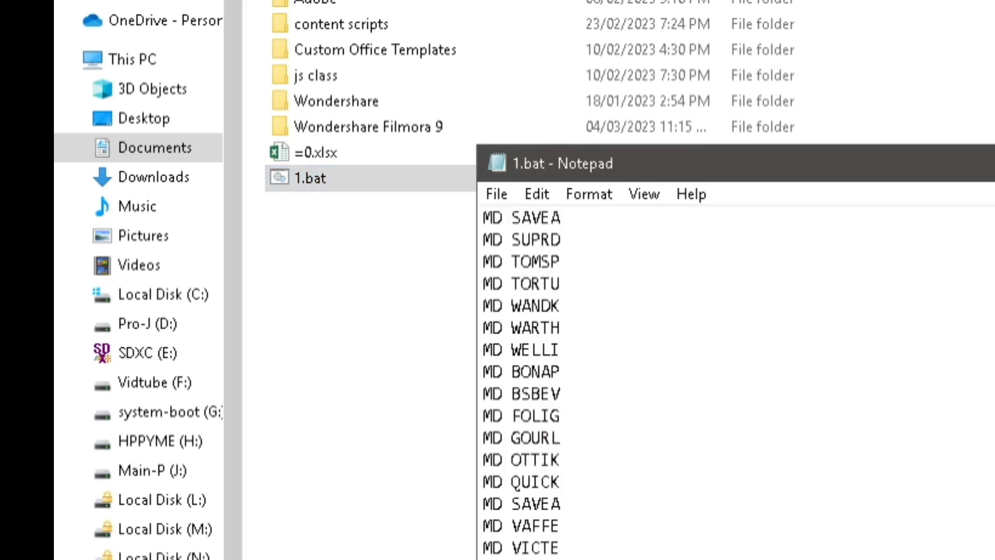
click(510, 195)
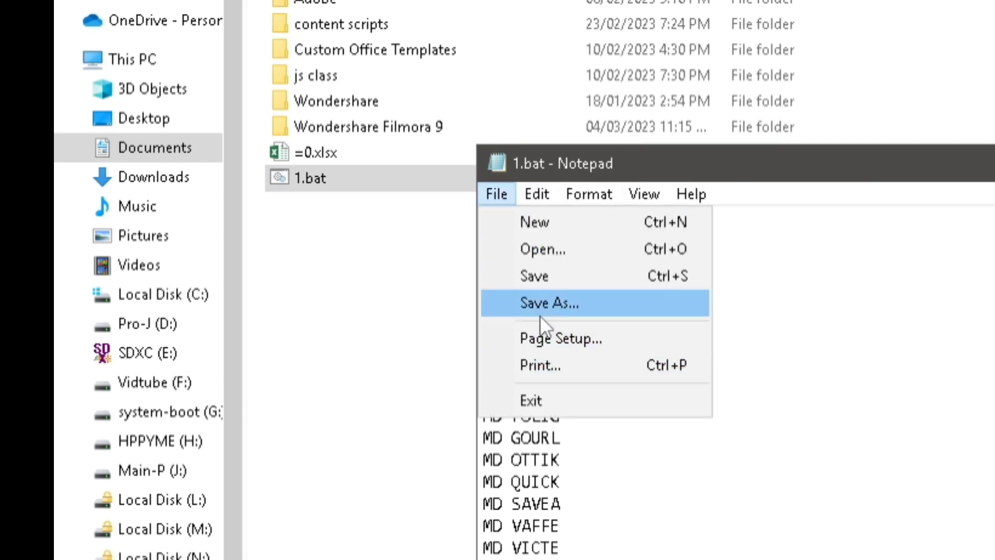
click(545, 284)
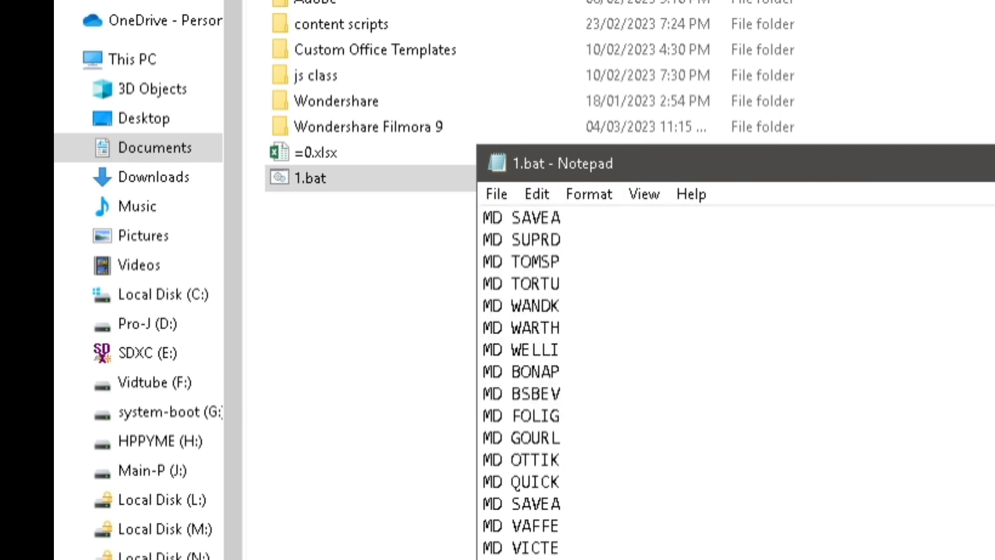
key(alt+F4)
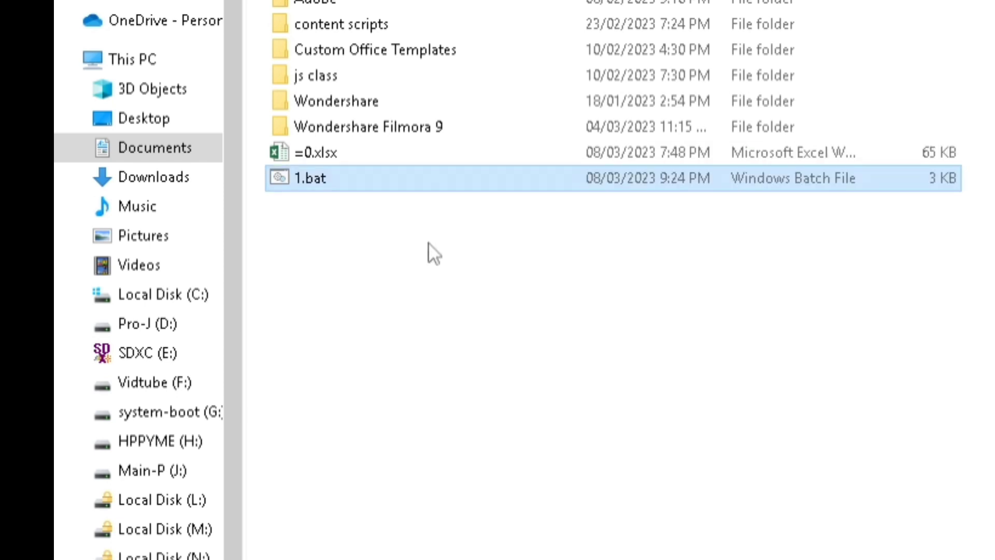
Step: Run 1.bat in the Documents folder to create a folder for each customer code
double_click(424, 186)
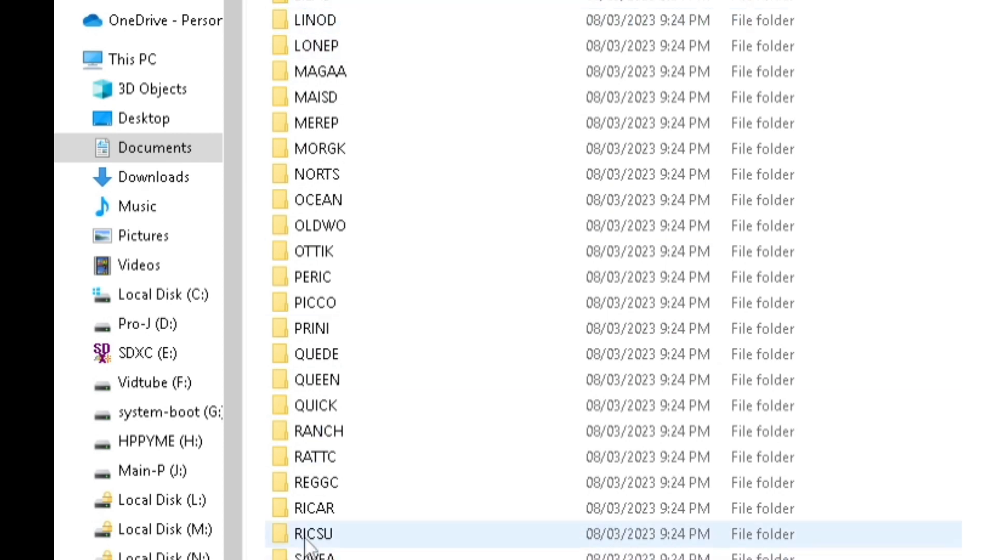
Step: Look through the Documents folder to check the newly created customer-code folders
scroll(313, 306, up, 4)
scroll(314, 308, up, 9)
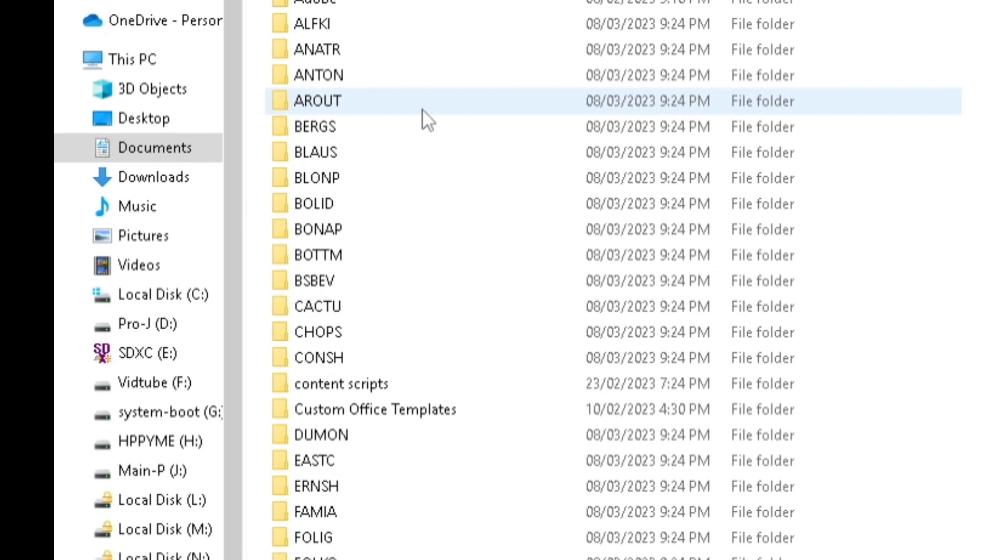
scroll(371, 138, down, 8)
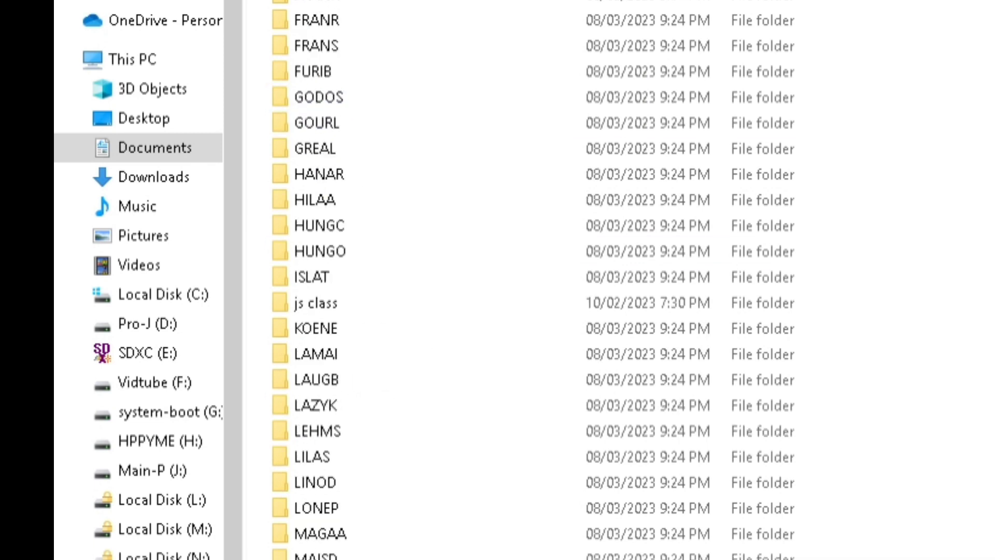
scroll(534, 280, down, 6)
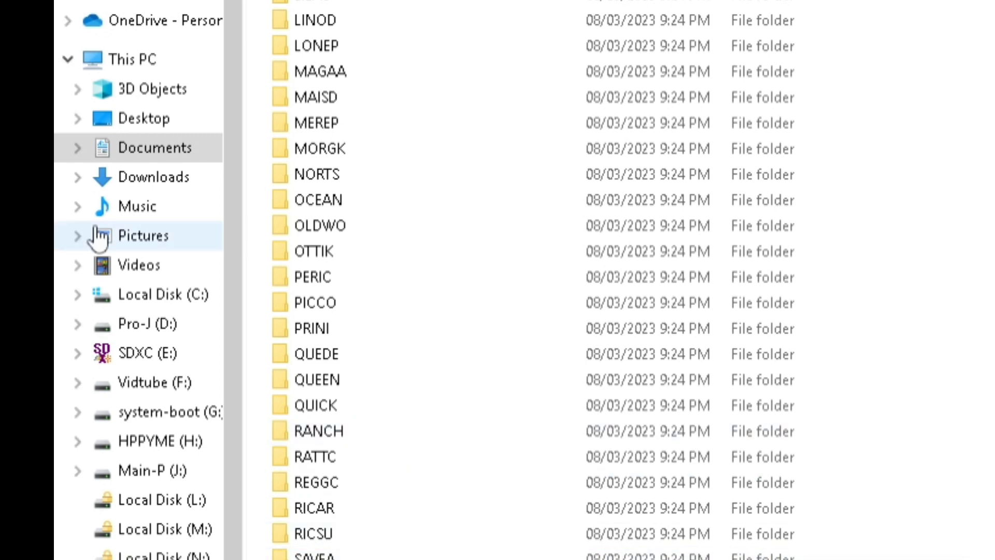
scroll(391, 74, up, 4)
scroll(391, 75, down, 4)
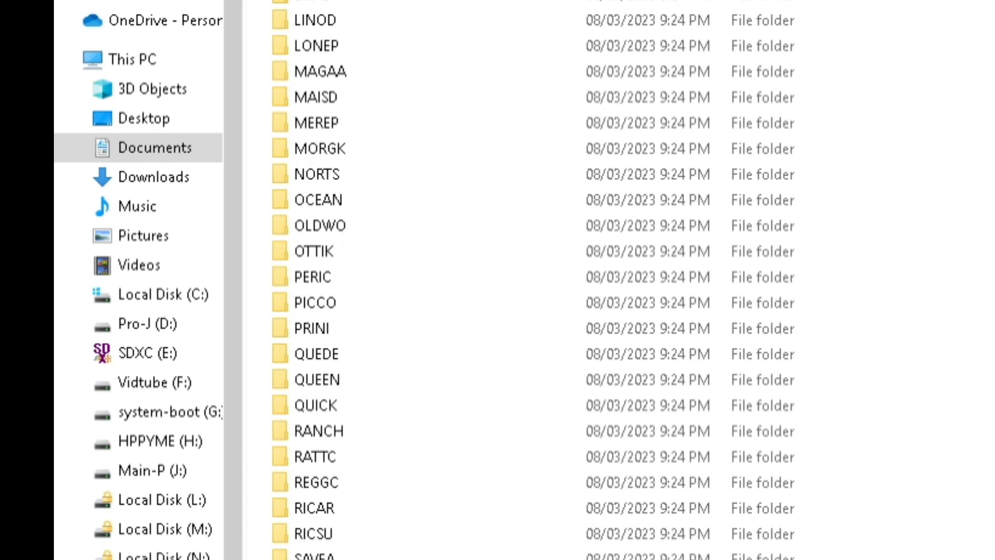
scroll(518, 279, up, 1)
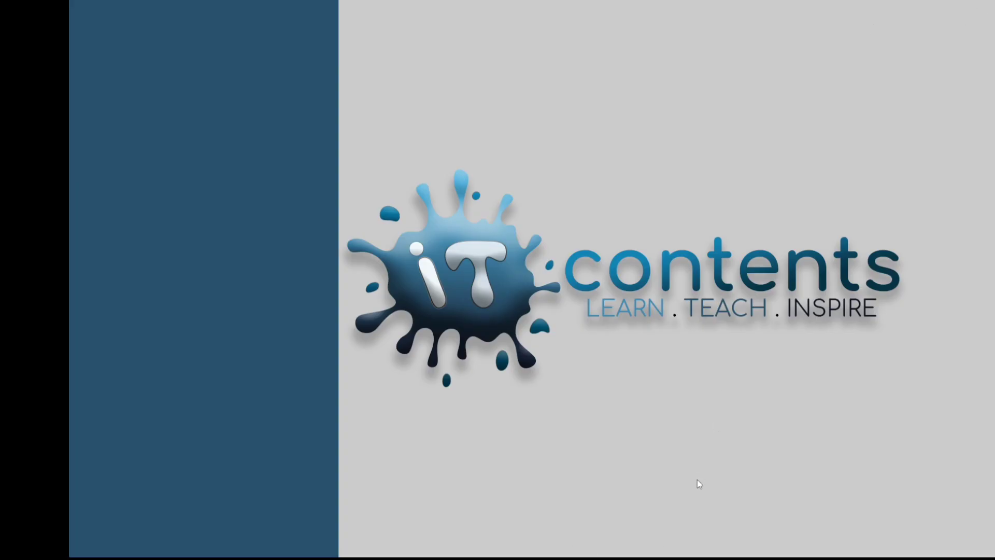
Step: Switch to the Excel workbook and clear the folder header and all MD commands from column G
mouse_move(698, 557)
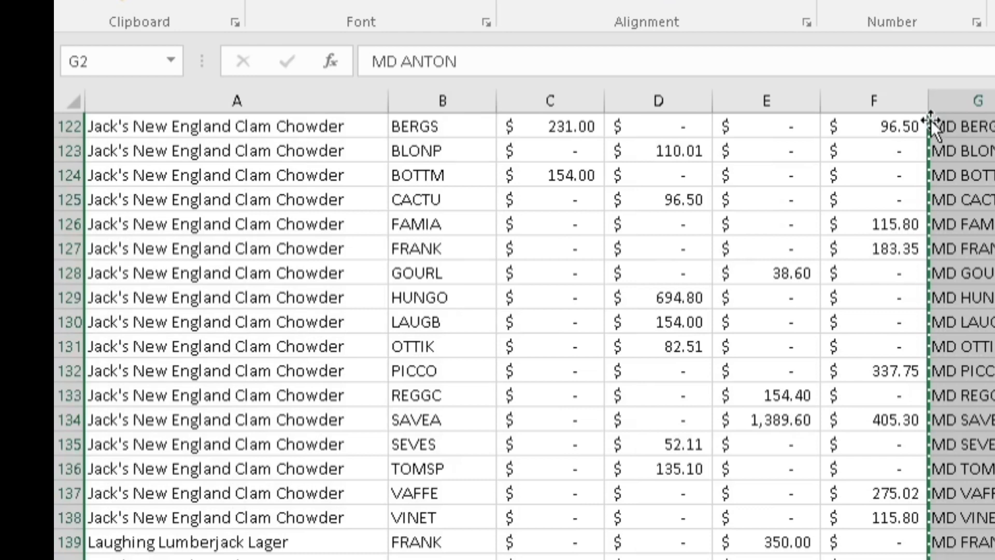
scroll(933, 126, up, 4)
scroll(949, 165, up, 20)
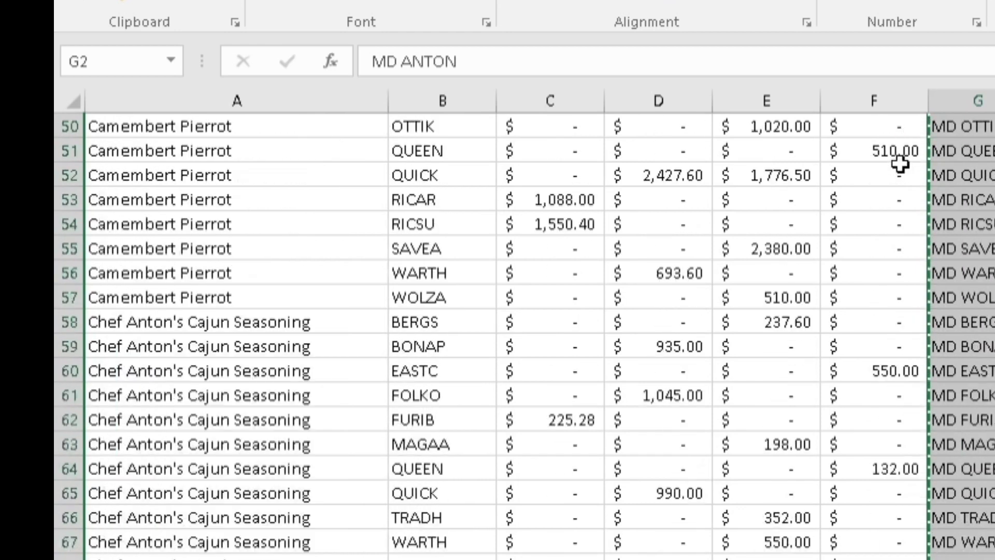
scroll(933, 155, up, 10)
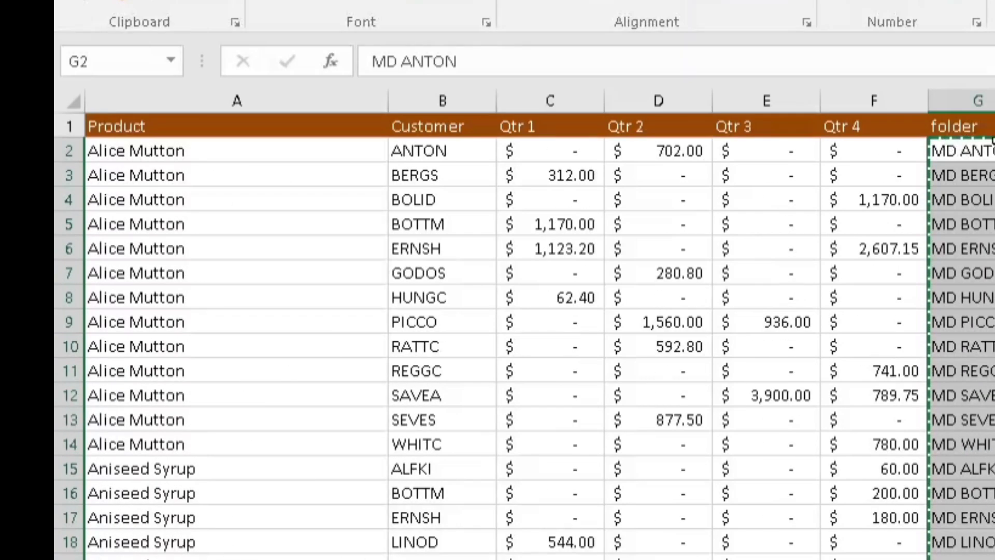
click(975, 126)
key(Delete)
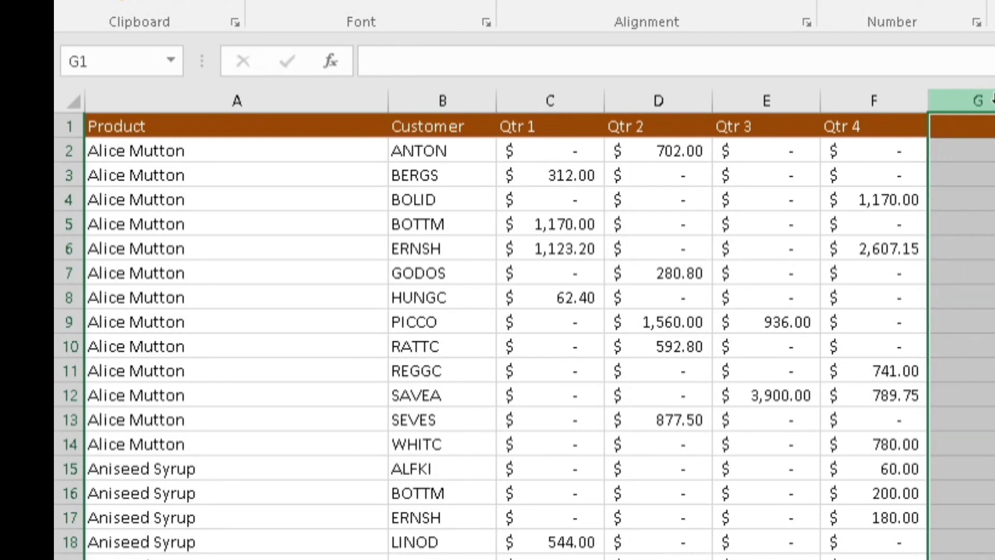
click(994, 200)
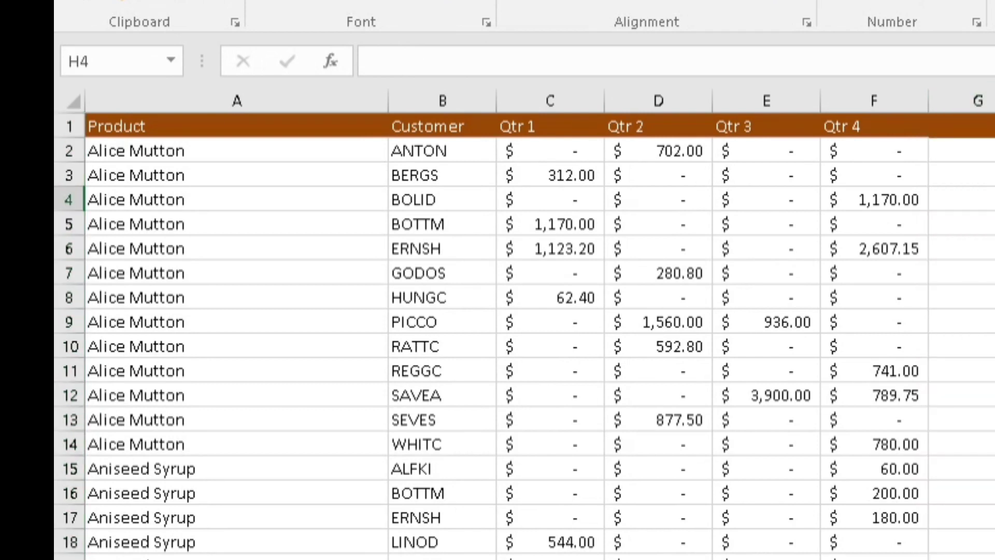